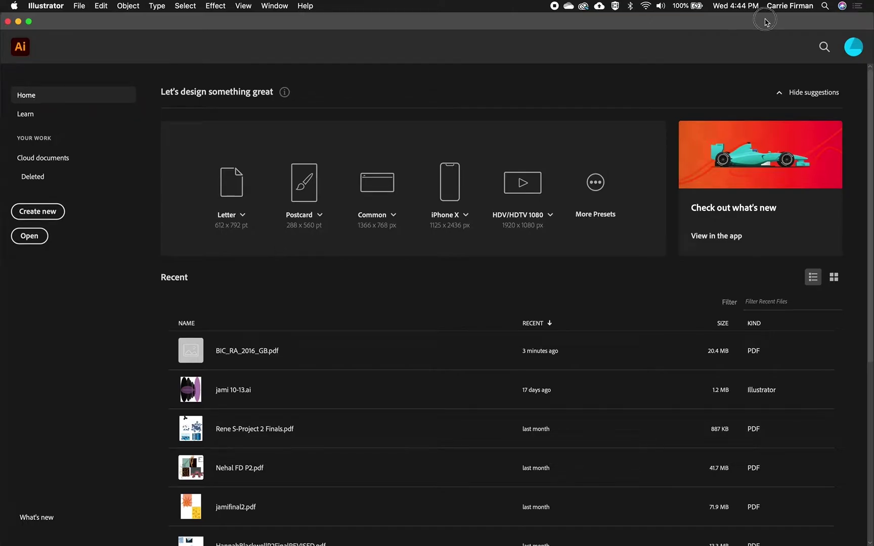
Step: Move Illustrator aside and drop BIC_RA_2016_GB.pdf onto it, reaching the PDF Import Options at page 1 of 48
drag(765, 19, 524, 19)
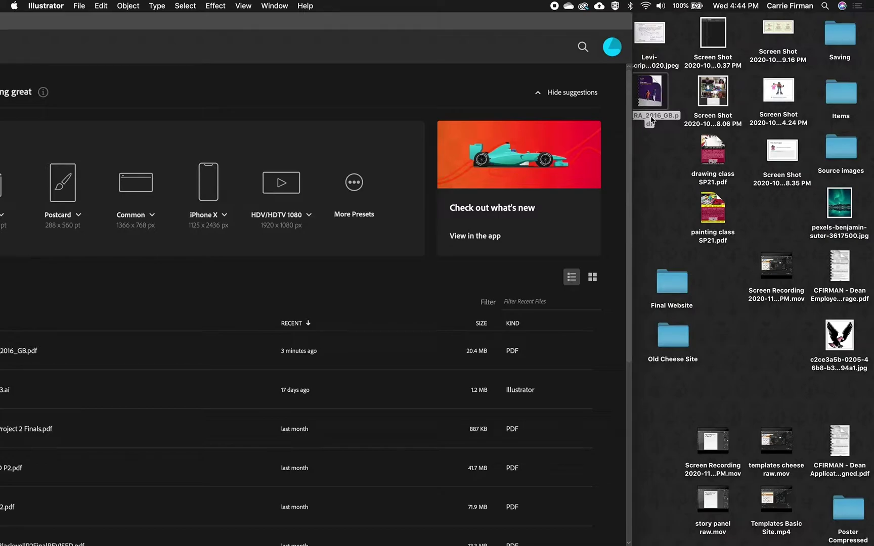
drag(652, 120, 258, 539)
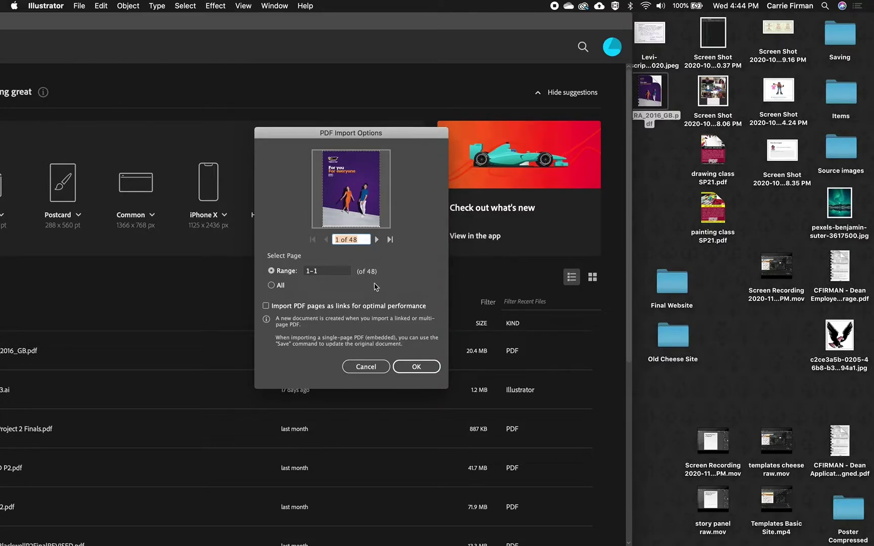
Step: Browse the PDF page previews, return to page 1 and import the purple cover (Range 1-1)
click(381, 242)
click(381, 242)
click(381, 242)
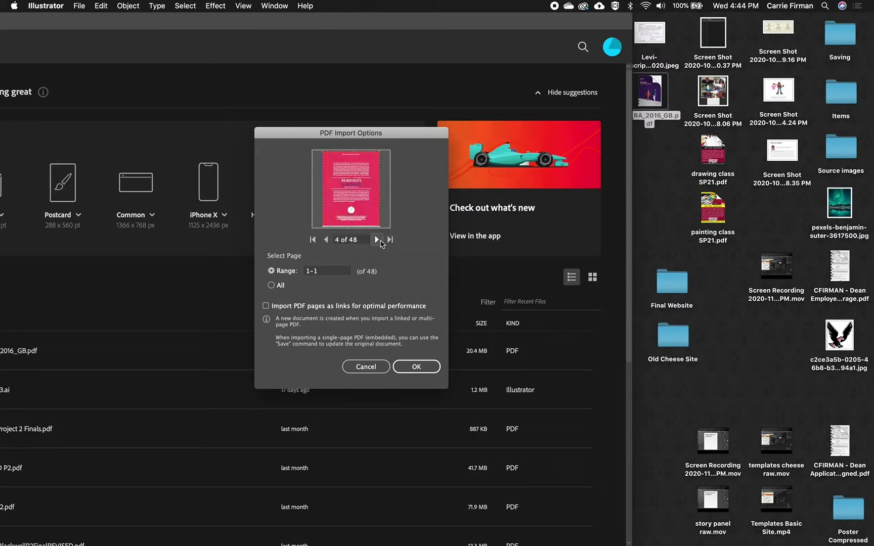
click(381, 242)
click(380, 241)
click(381, 242)
click(325, 239)
click(325, 240)
click(325, 240)
click(326, 240)
click(325, 240)
click(325, 240)
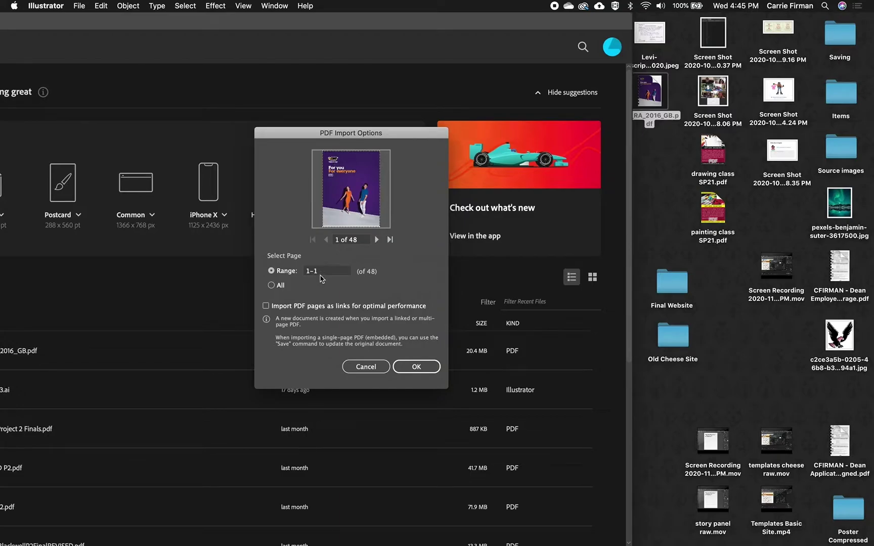
click(416, 367)
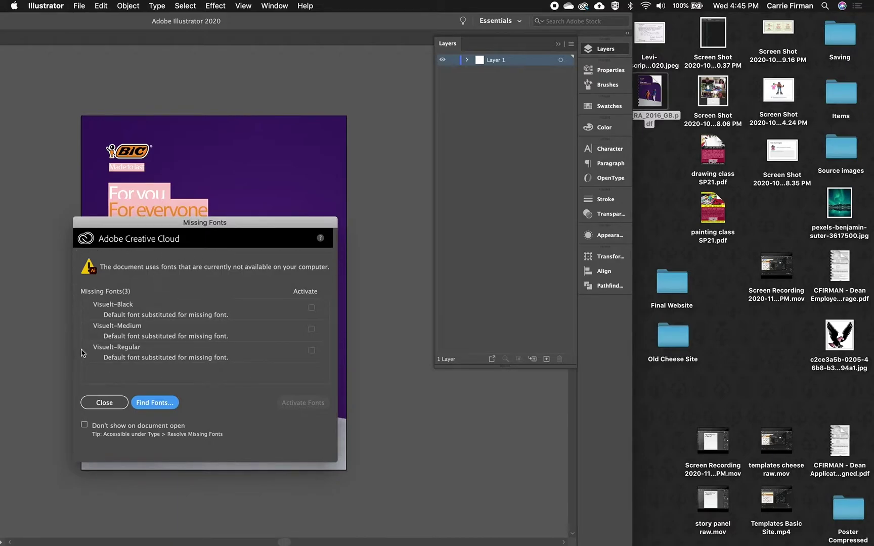
Step: Close the Missing Fonts alert, maximize the Illustrator window and select the cover artwork
click(117, 407)
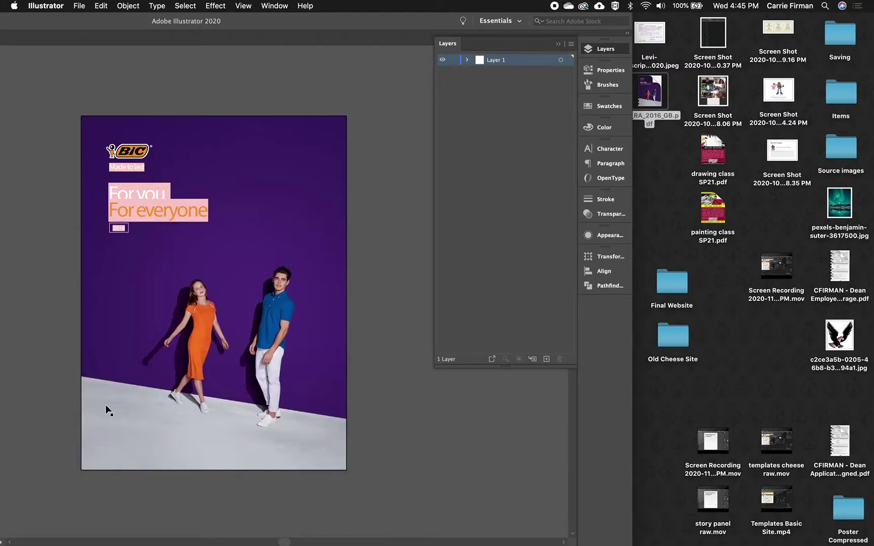
double_click(302, 22)
click(514, 168)
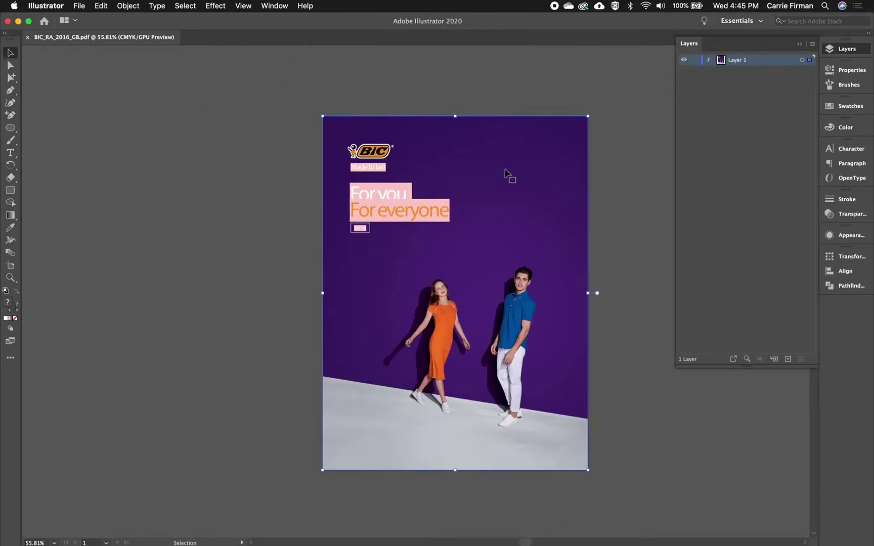
Step: With the Direct Selection tool, select the 'For you' and 'For everyone' headline texts
click(10, 65)
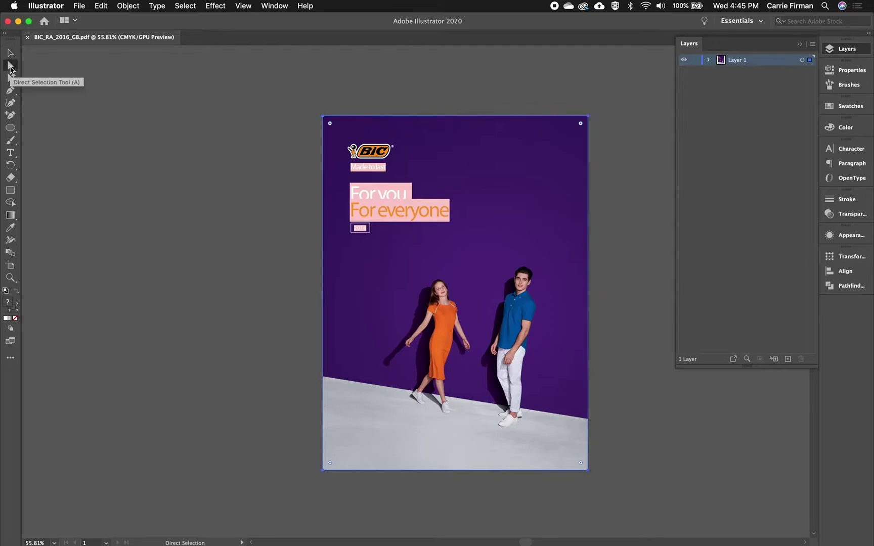
click(283, 230)
click(391, 212)
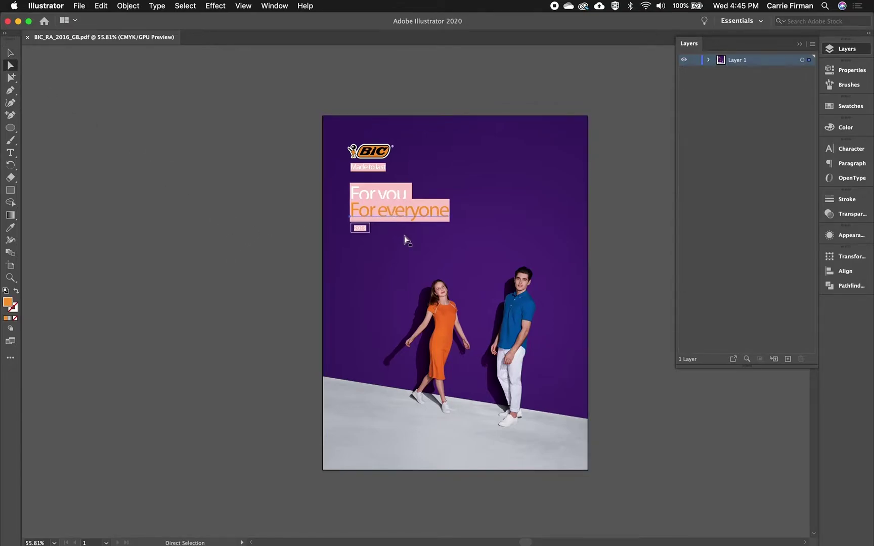
click(395, 191)
click(397, 217)
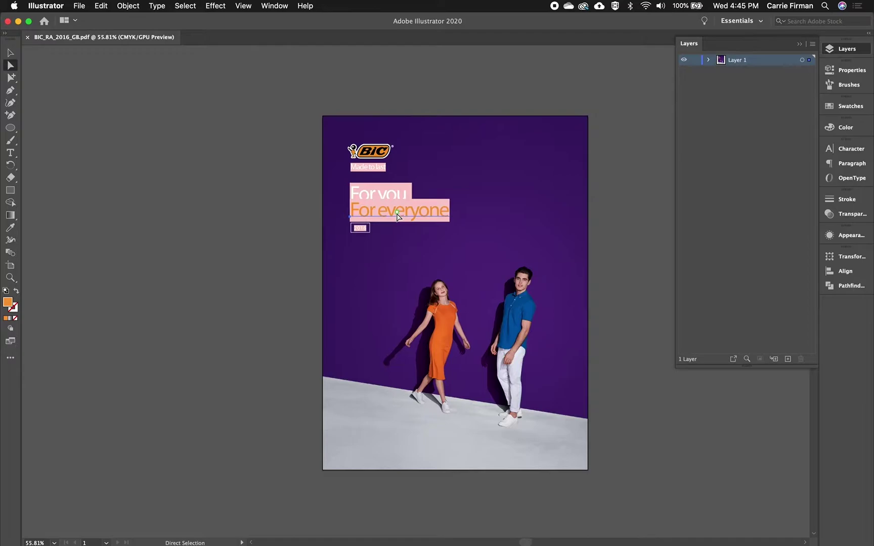
Step: Show the Properties panel and check the text's Fill colour without changing it
click(848, 70)
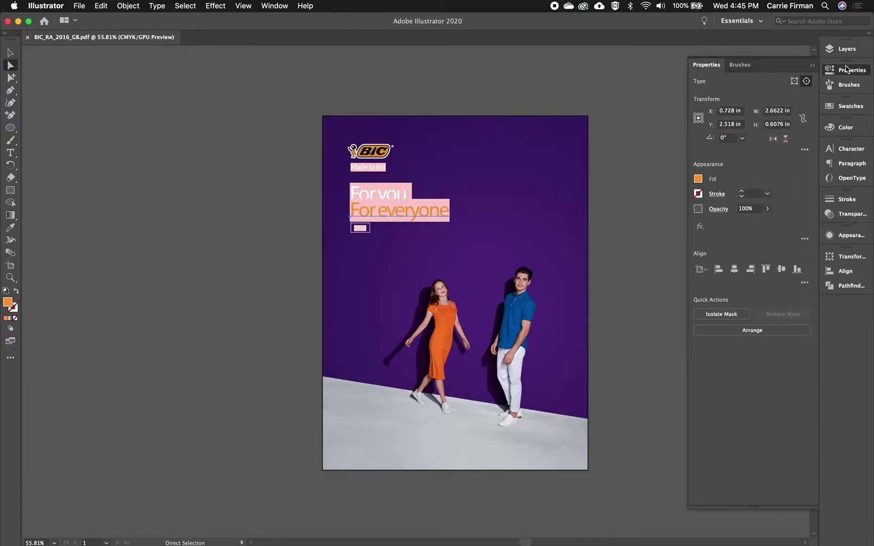
click(698, 179)
click(697, 180)
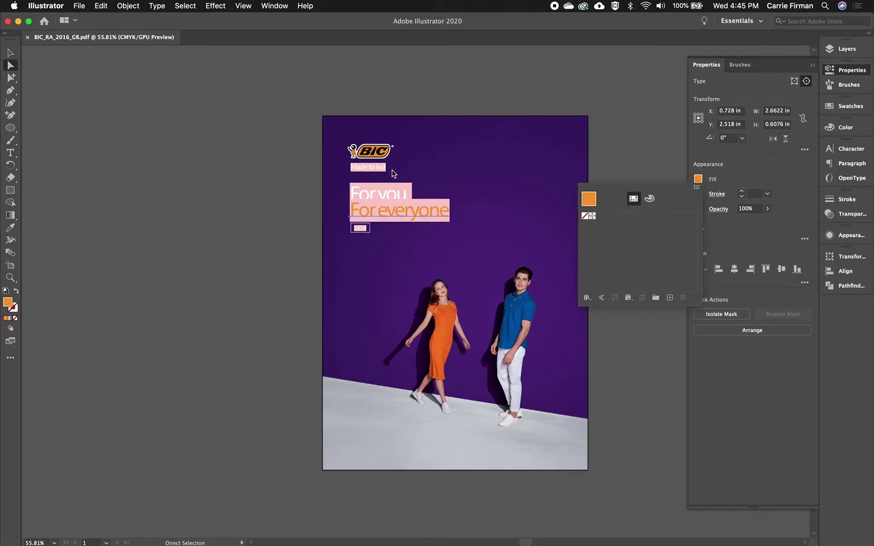
click(364, 188)
click(362, 228)
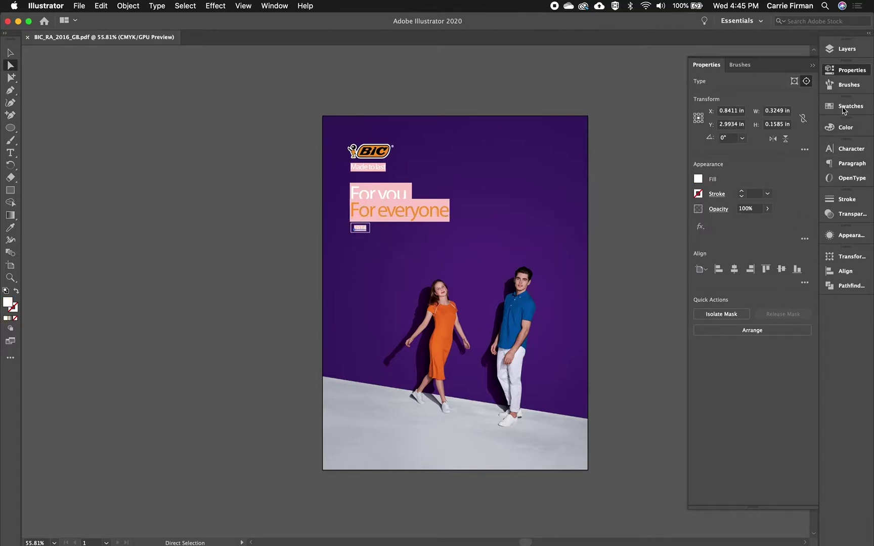
Step: Open the Character panel and read the fonts of the 'For everyone' and 'Made to last' texts
click(850, 149)
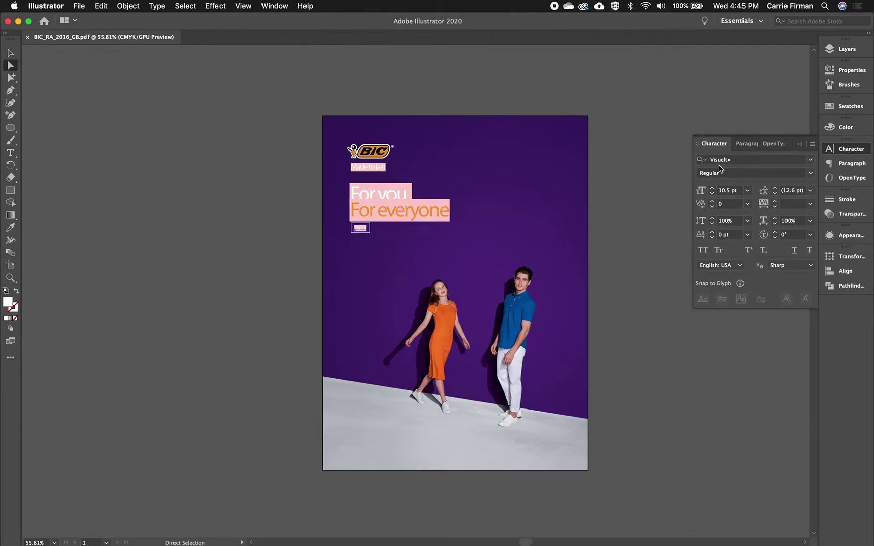
click(368, 204)
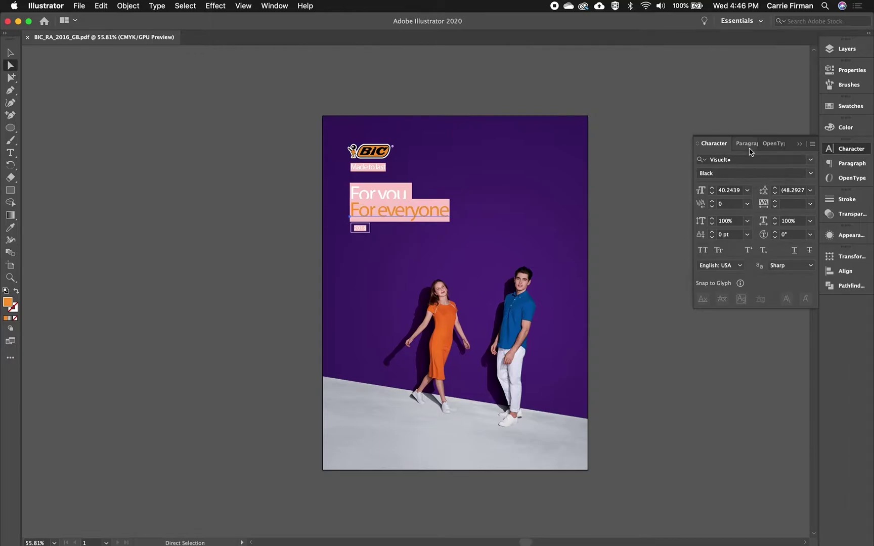
click(368, 167)
click(484, 292)
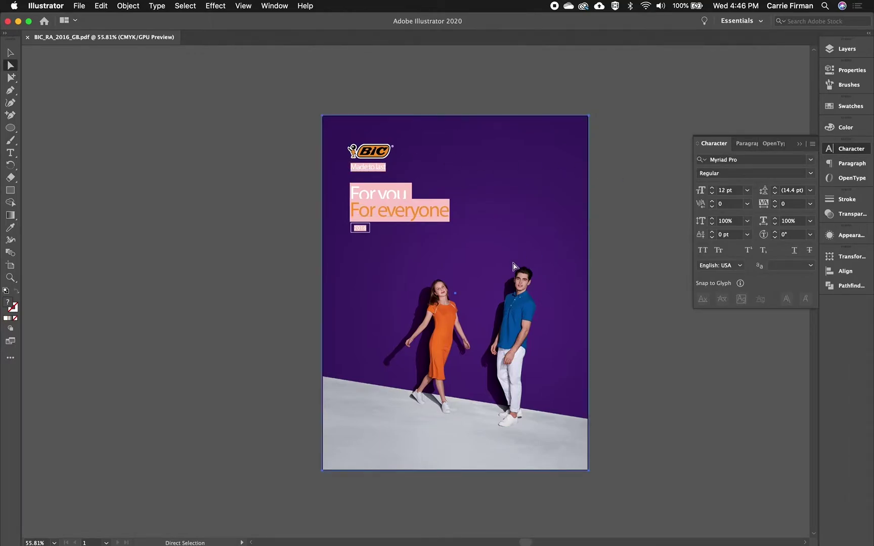
Step: Unembed the background photo as bic-cover in Photoshop (*.PSD) format on the Desktop
click(854, 70)
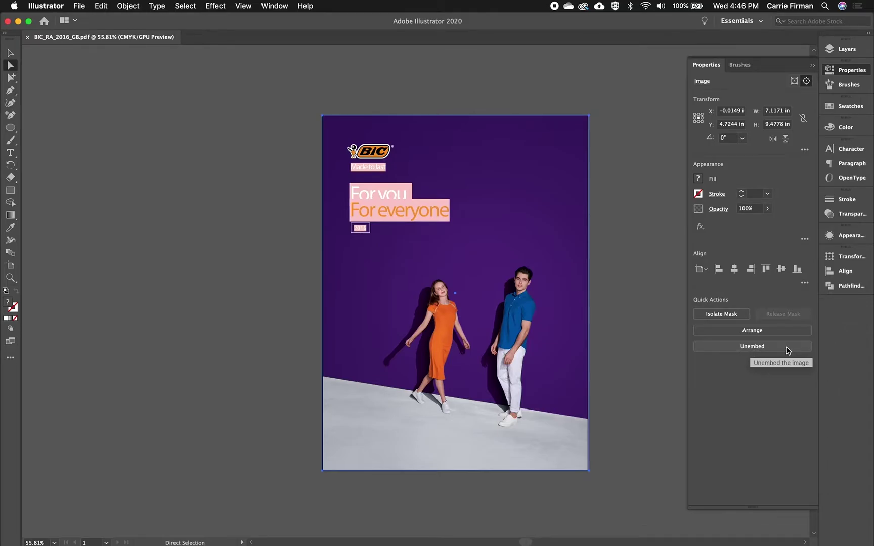
click(757, 348)
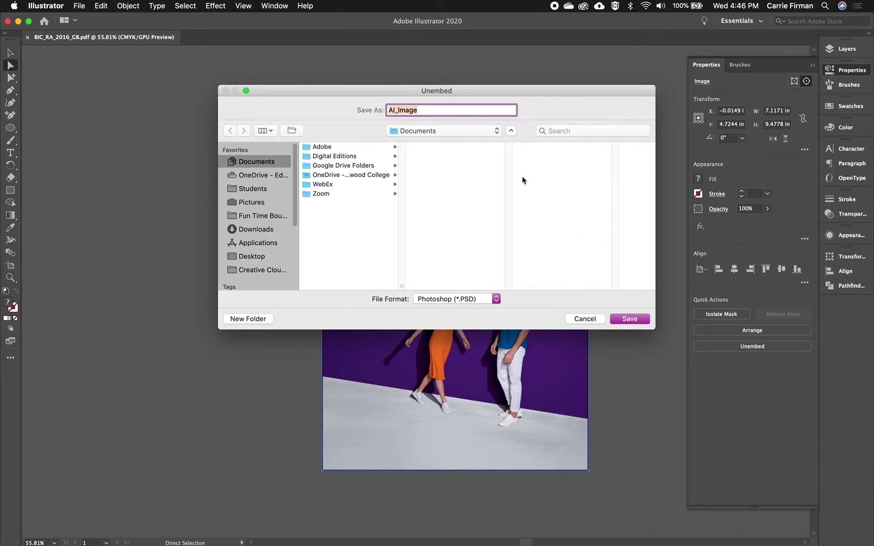
text(bic-cover)
click(493, 299)
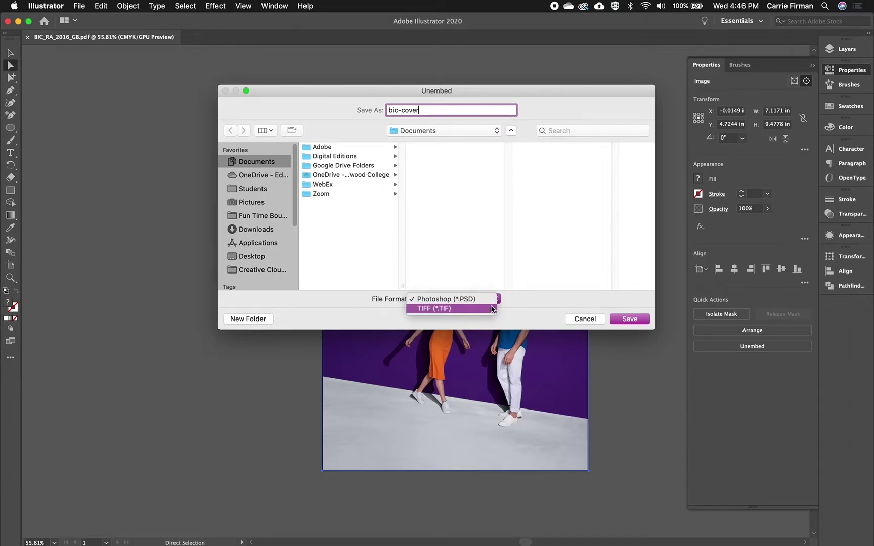
click(490, 299)
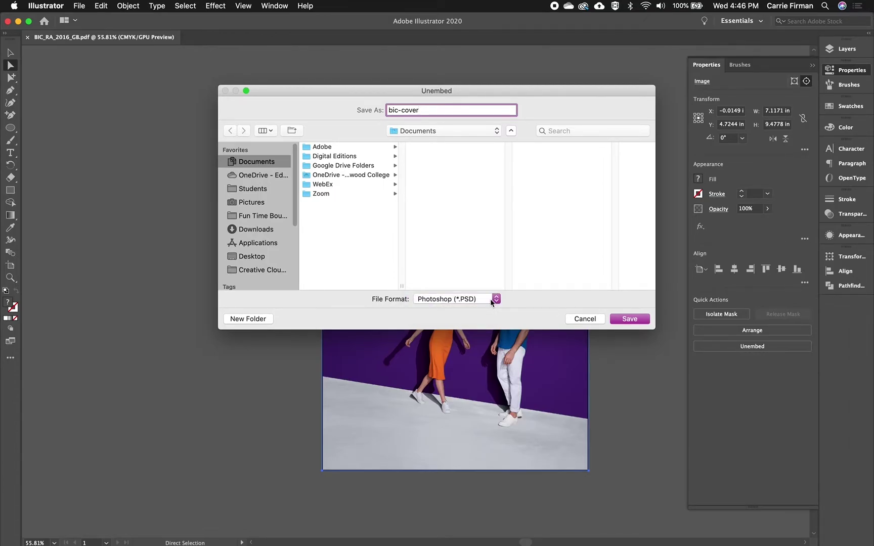
key(super+shift+d)
click(629, 320)
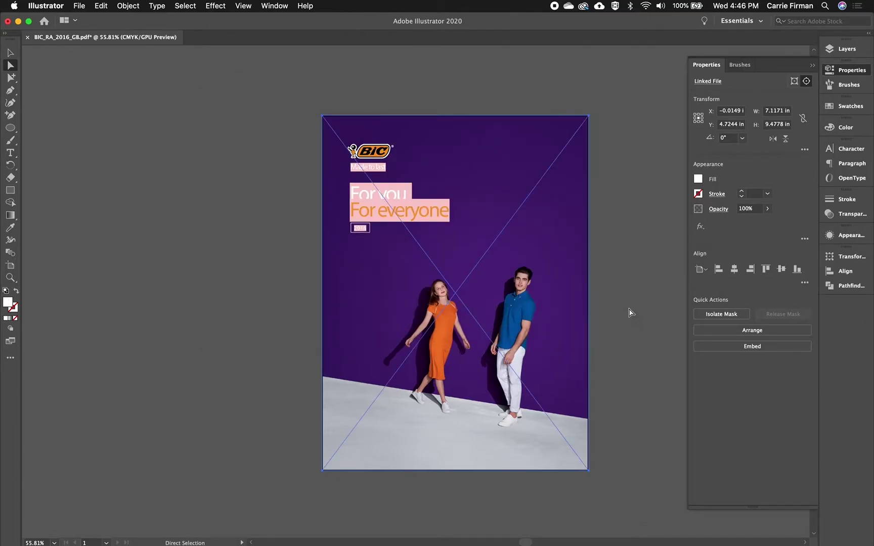
key(F11)
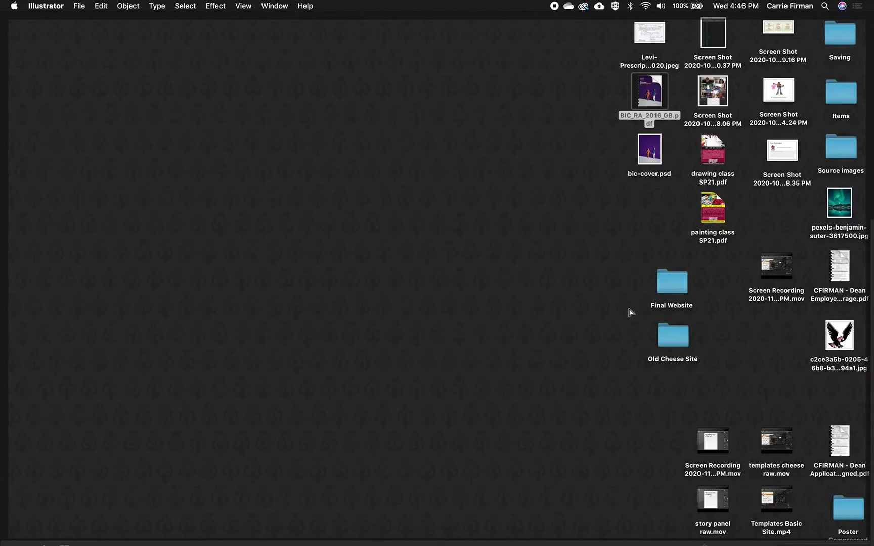
Step: Preview bic-cover.psd with Quick Look on the desktop, then return to the brochure in Illustrator
click(651, 172)
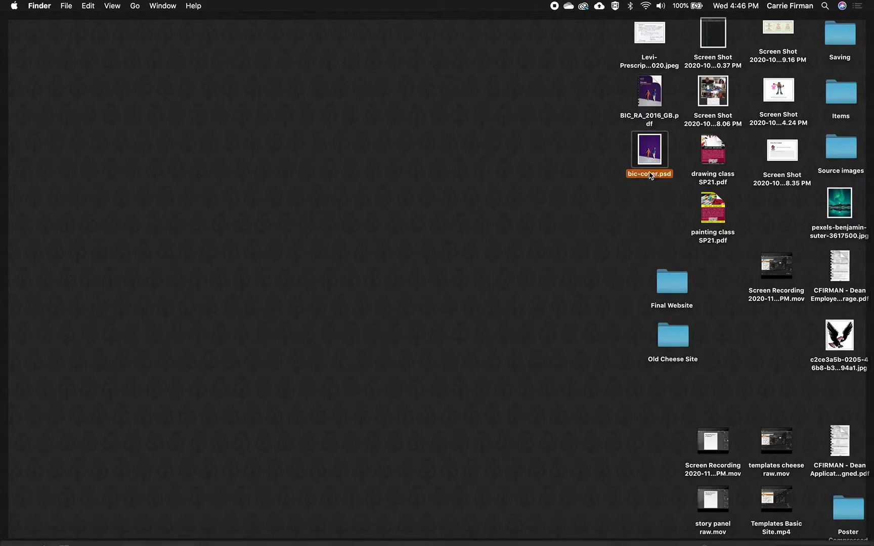
key(space)
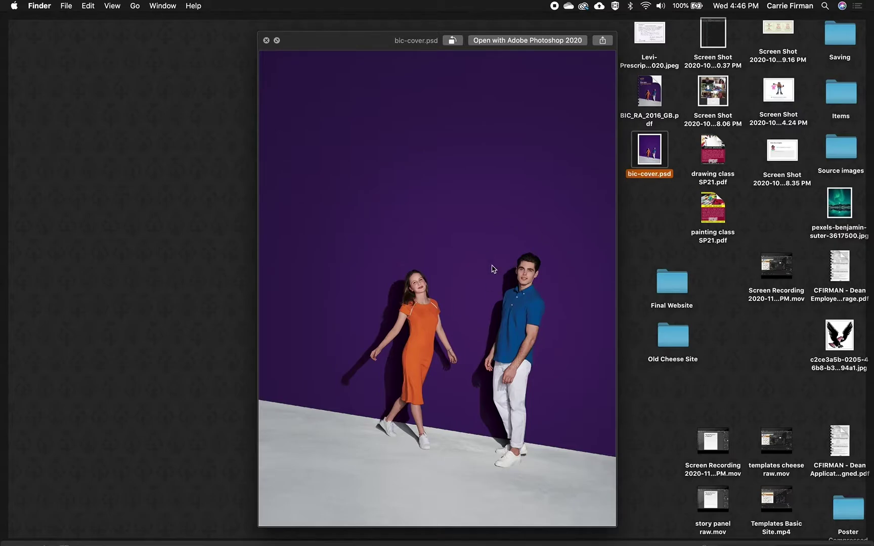
key(space)
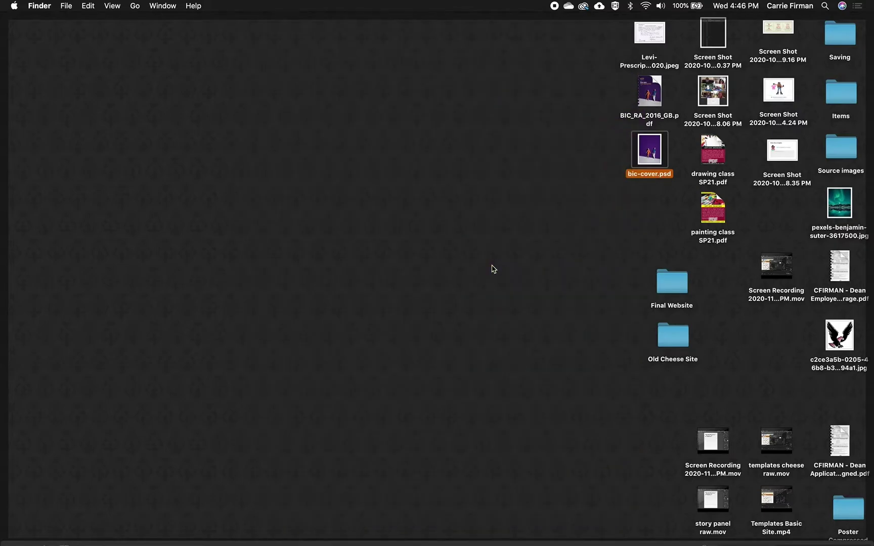
key(super+Tab)
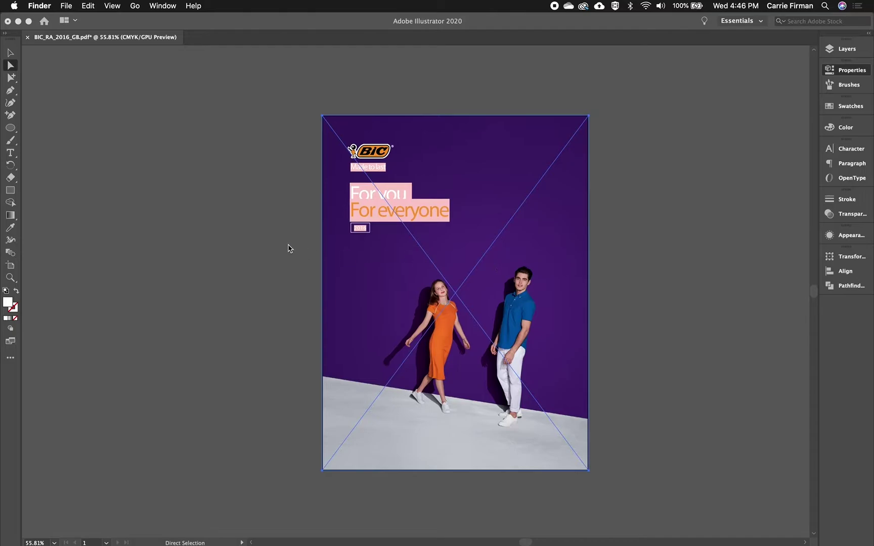
click(310, 247)
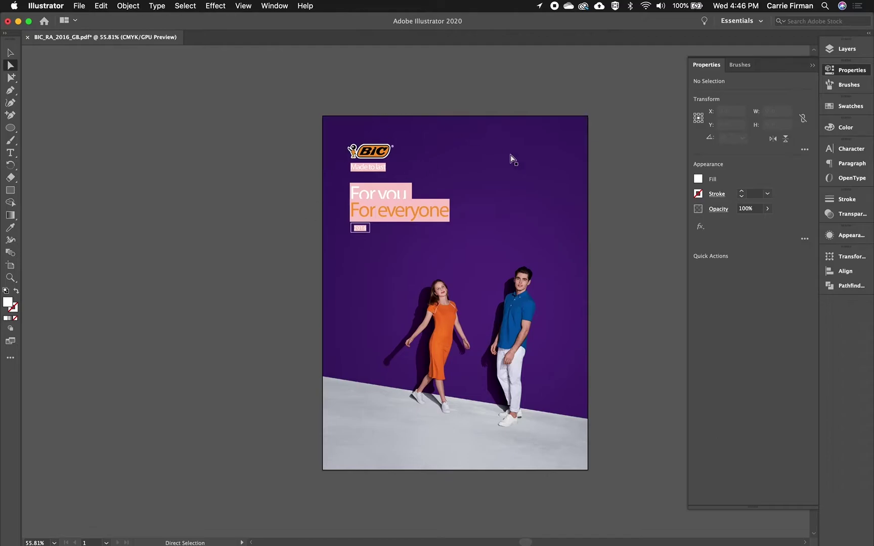
Step: Open the Layers panel showing Layer 1's clip group with the 2016, Made to…, For everyone and For you items
click(855, 52)
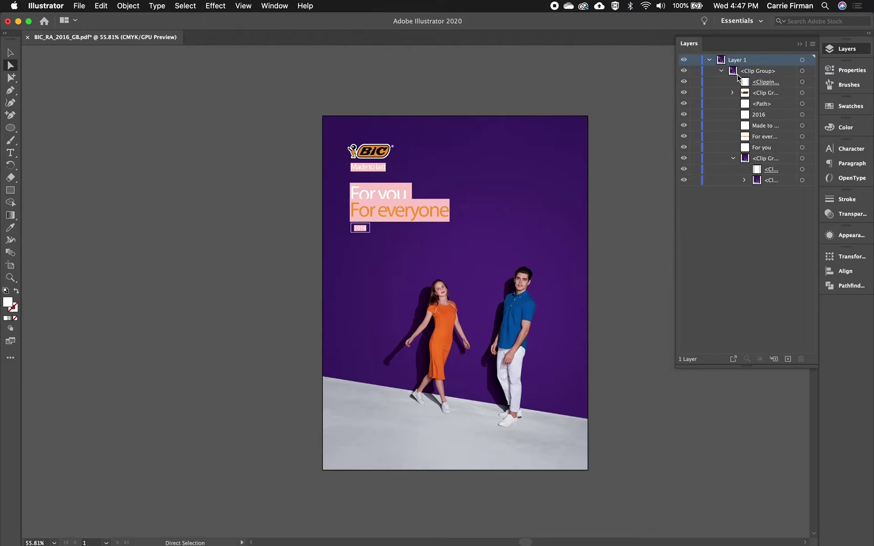
Step: Delete the two clipping paths and the nested white clipping shape from the Layers panel
click(781, 82)
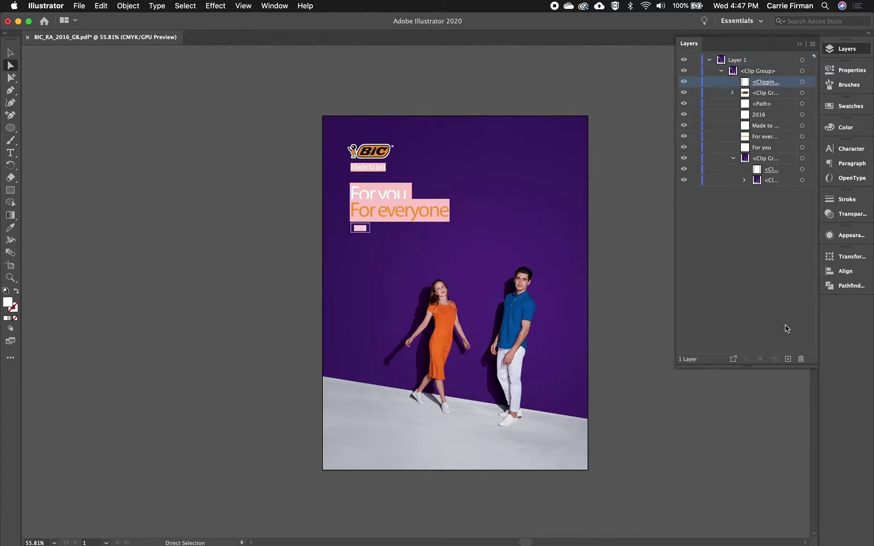
click(802, 359)
click(782, 160)
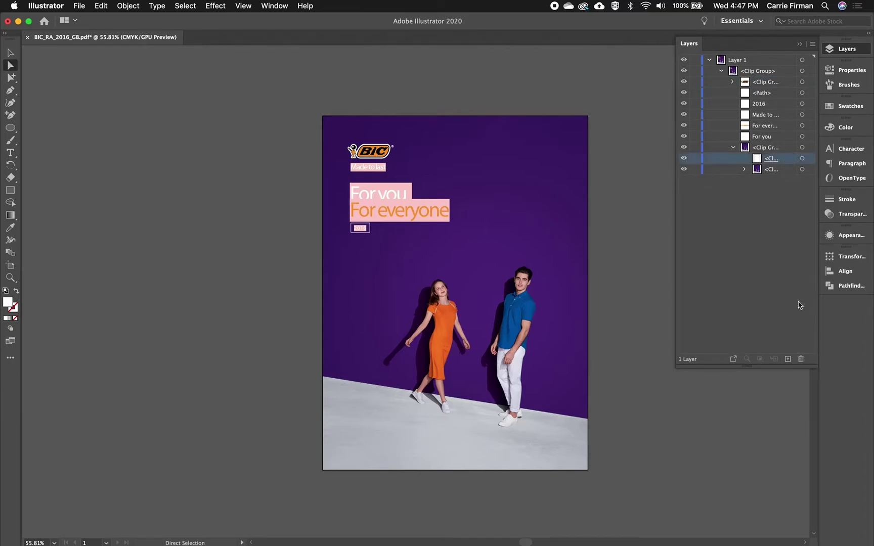
click(801, 360)
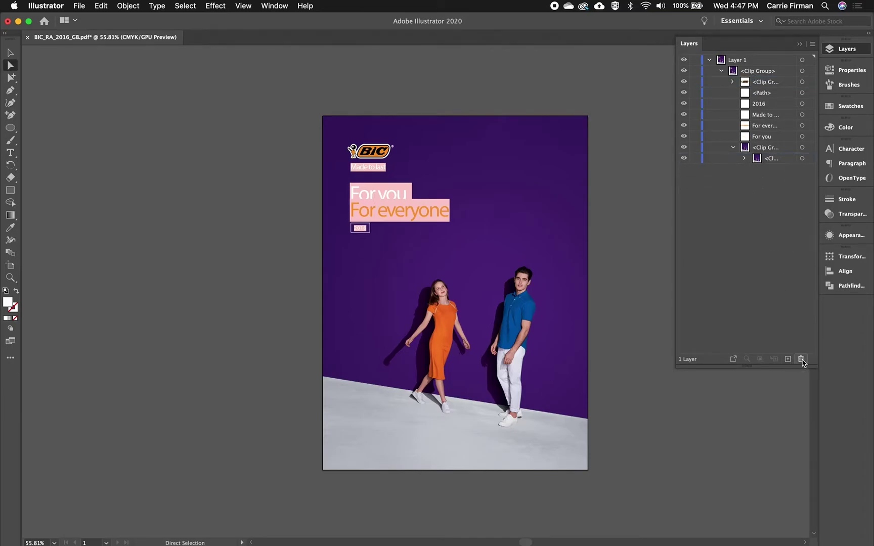
click(744, 159)
click(791, 171)
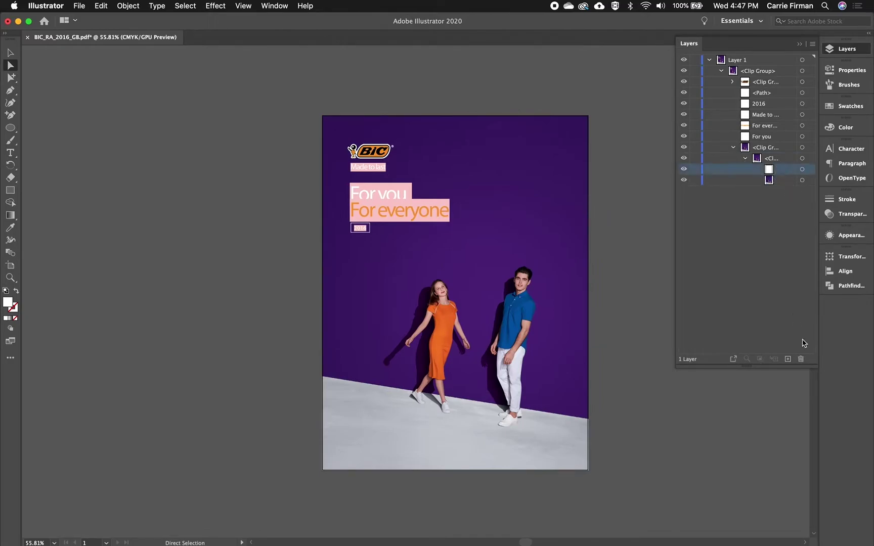
click(802, 359)
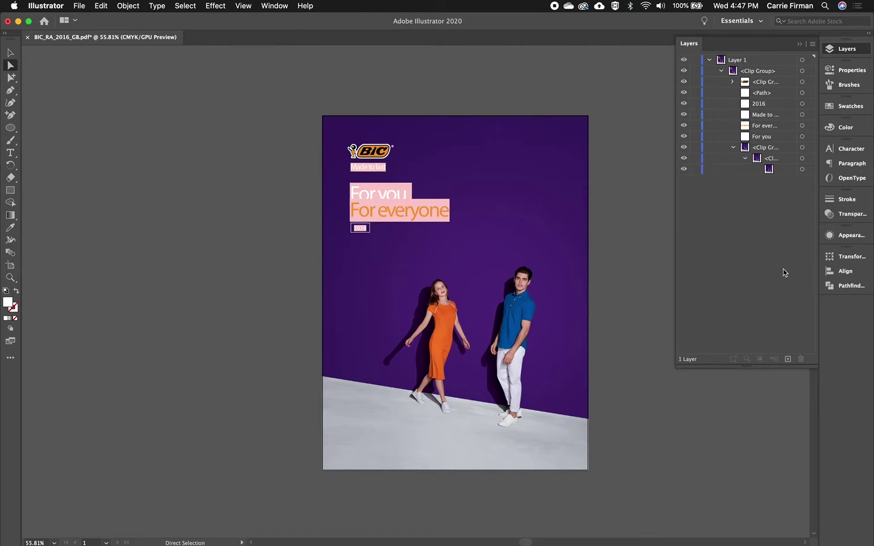
click(733, 83)
Step: Toggle the logo group's visibility to identify it, then hide every other layer row
click(733, 83)
click(684, 83)
click(684, 82)
drag(686, 93, 686, 173)
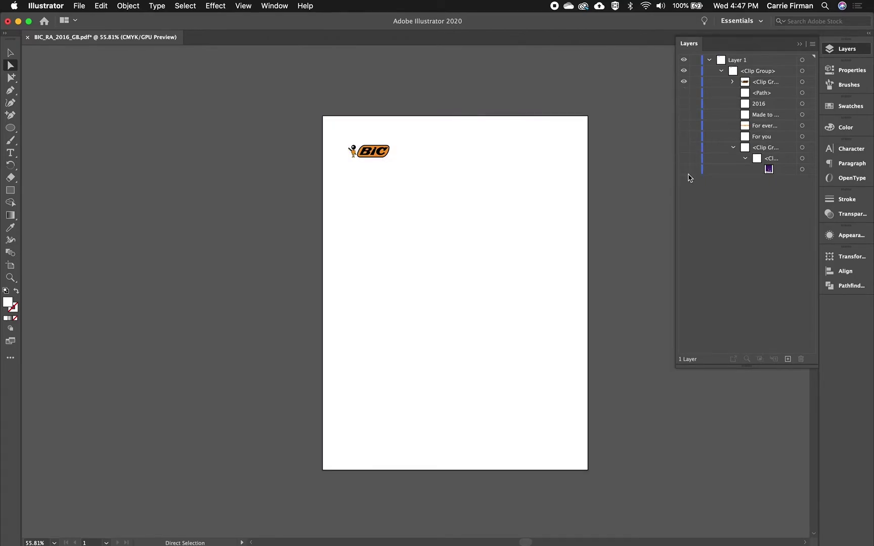
click(10, 53)
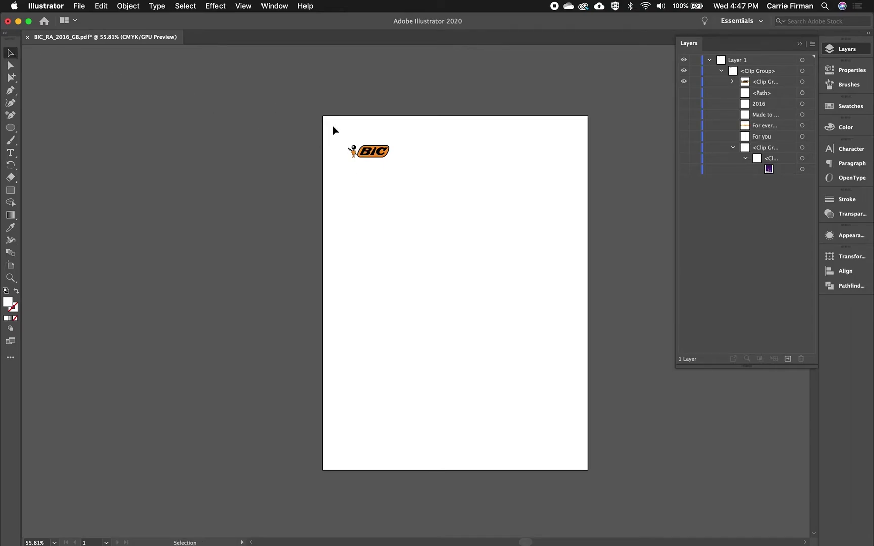
Step: Select the BIC logo group on the artboard and expand it in Layers to list its shapes
click(383, 155)
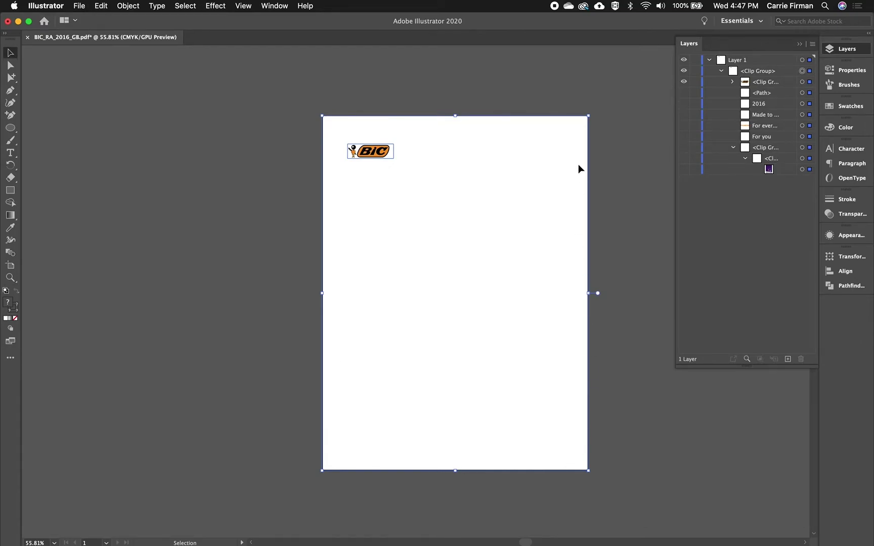
click(723, 140)
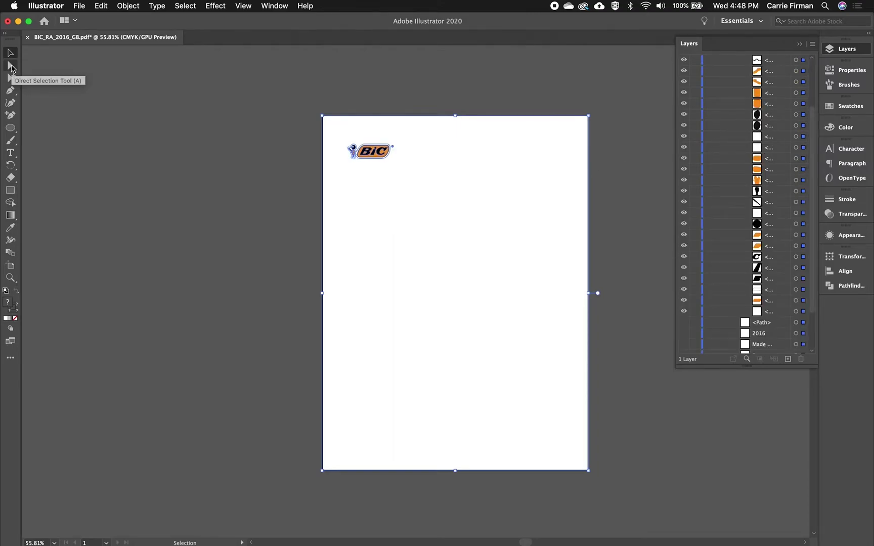
Step: Select all the BIC logo paths and scale them up to span the page width
click(10, 65)
drag(339, 136, 397, 168)
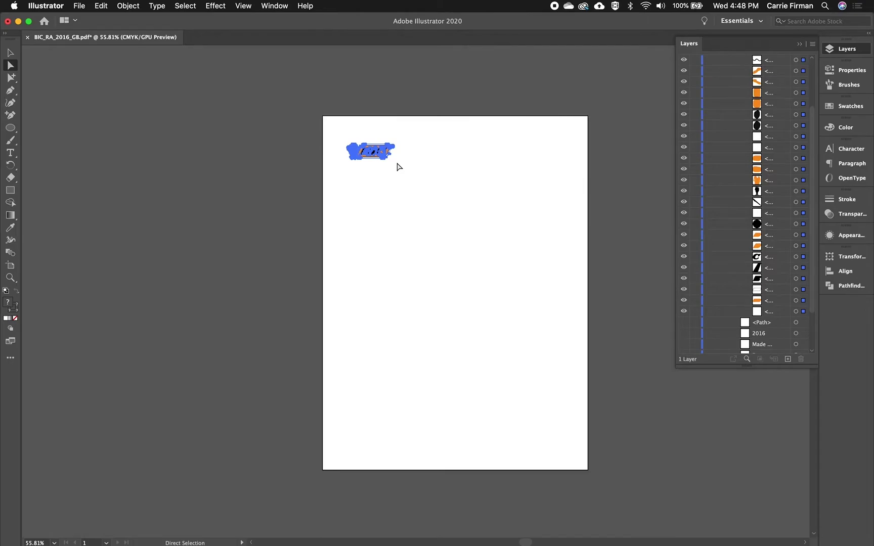
click(11, 53)
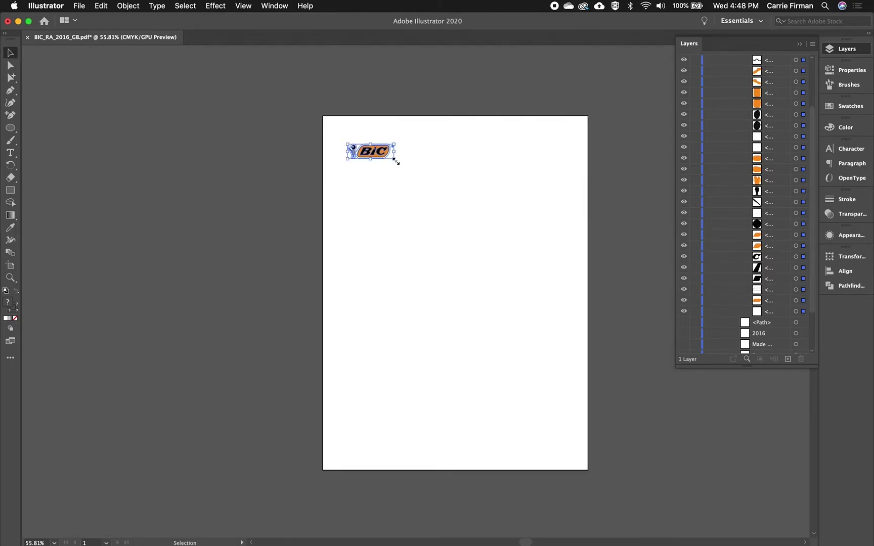
drag(395, 161, 584, 249)
drag(347, 145, 324, 123)
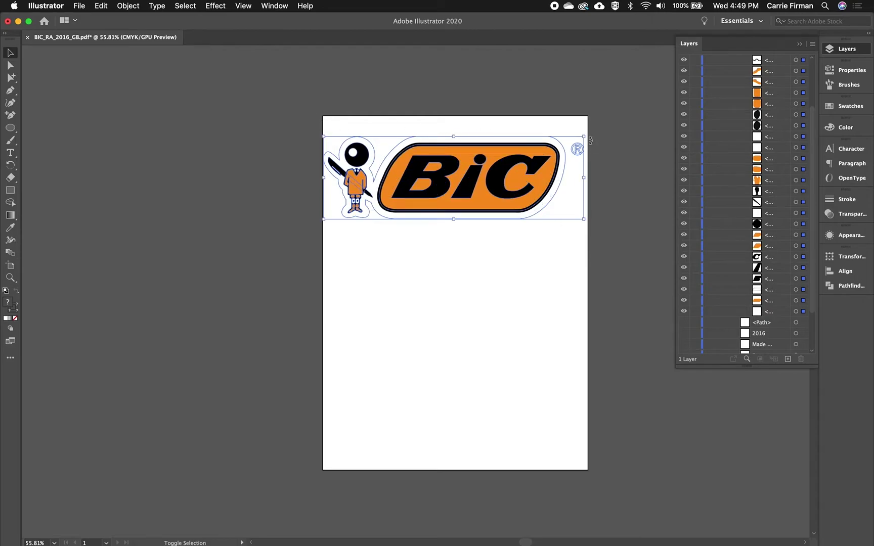
drag(585, 136, 587, 131)
click(594, 291)
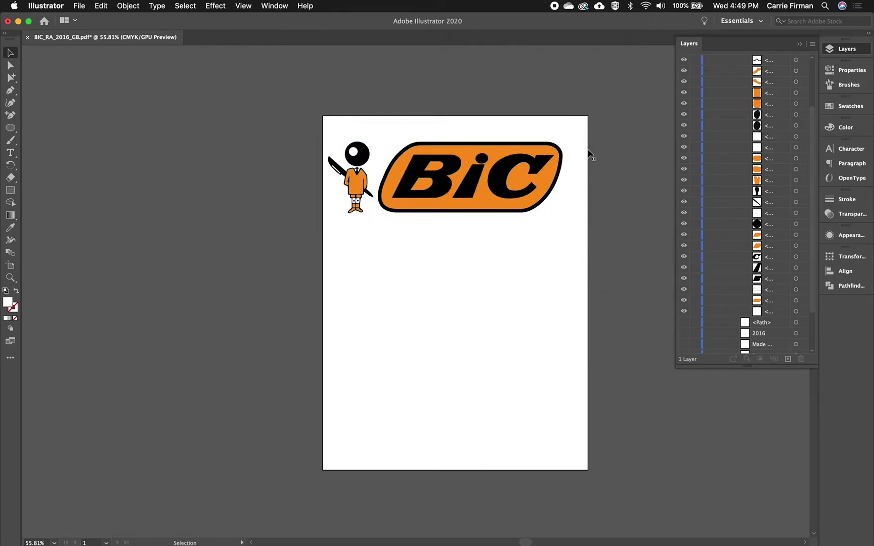
key(super+a)
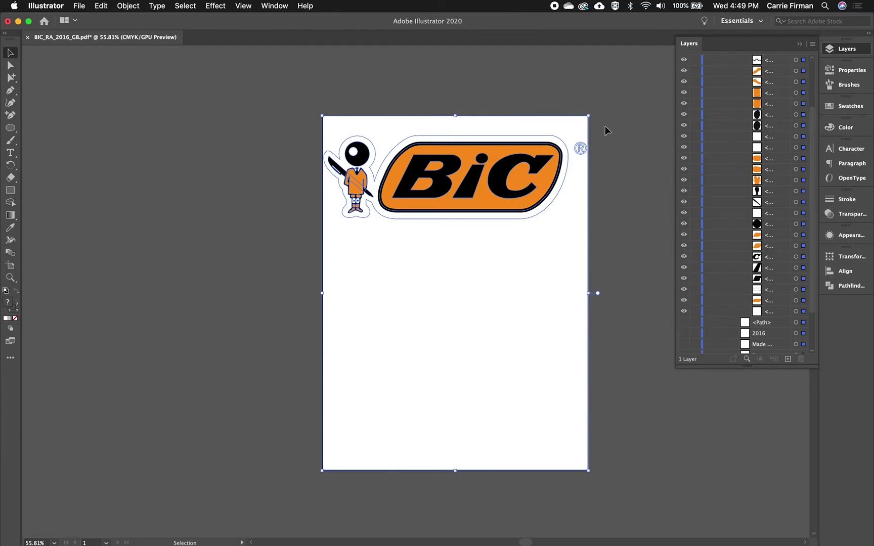
Step: Select only the ® mark and give it a solid black K 100 fill in the Color panel
key(a)
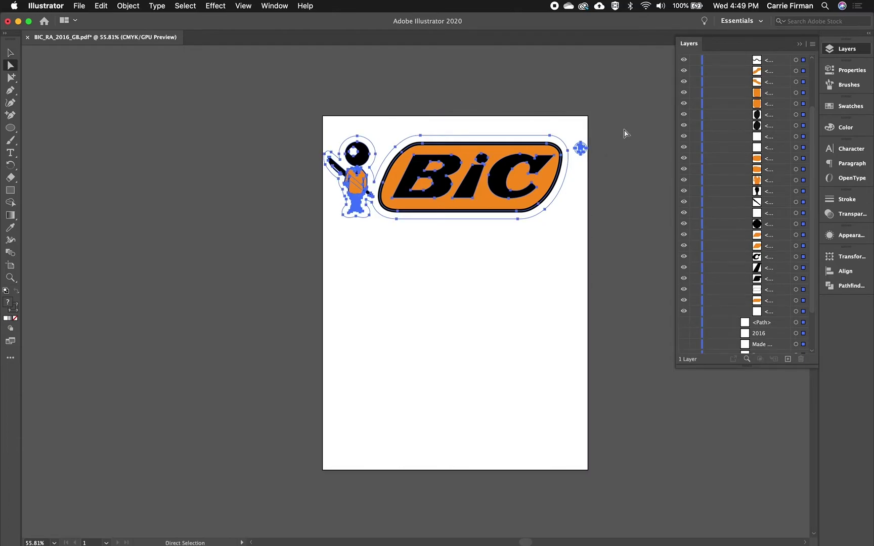
click(573, 168)
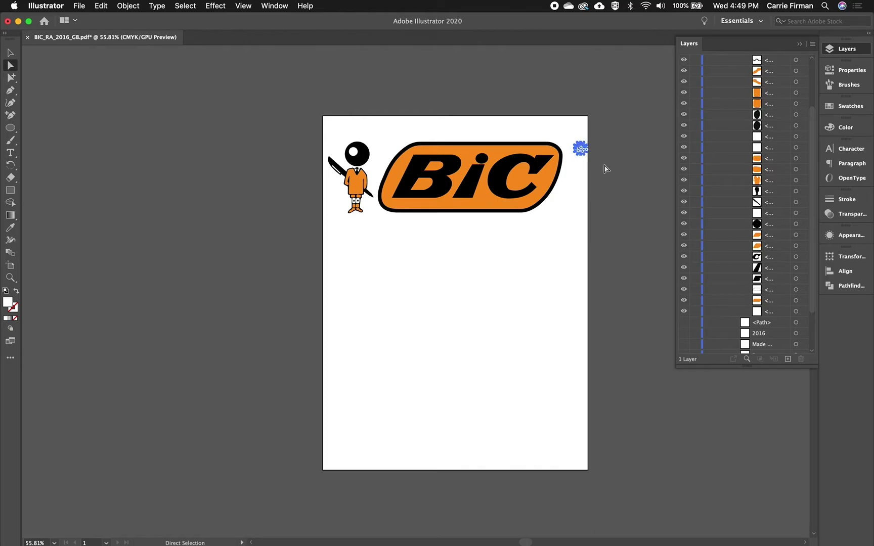
click(846, 107)
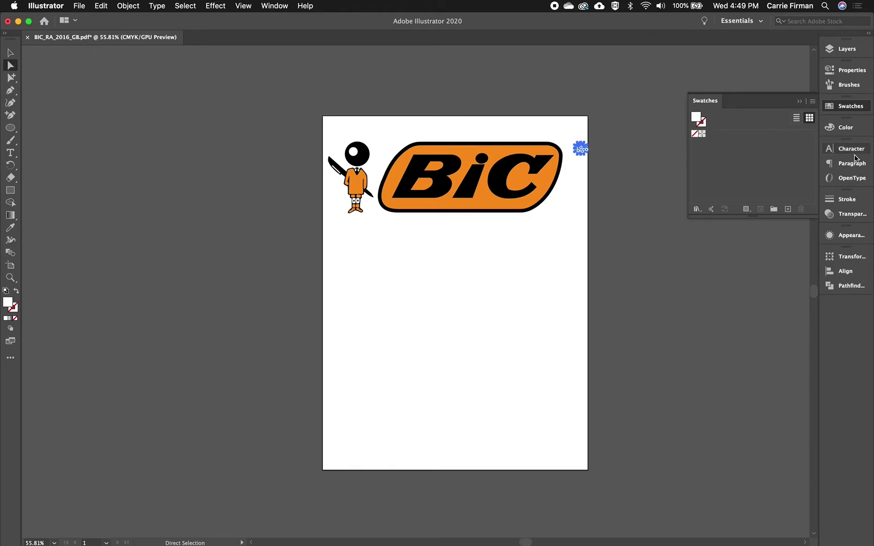
click(853, 133)
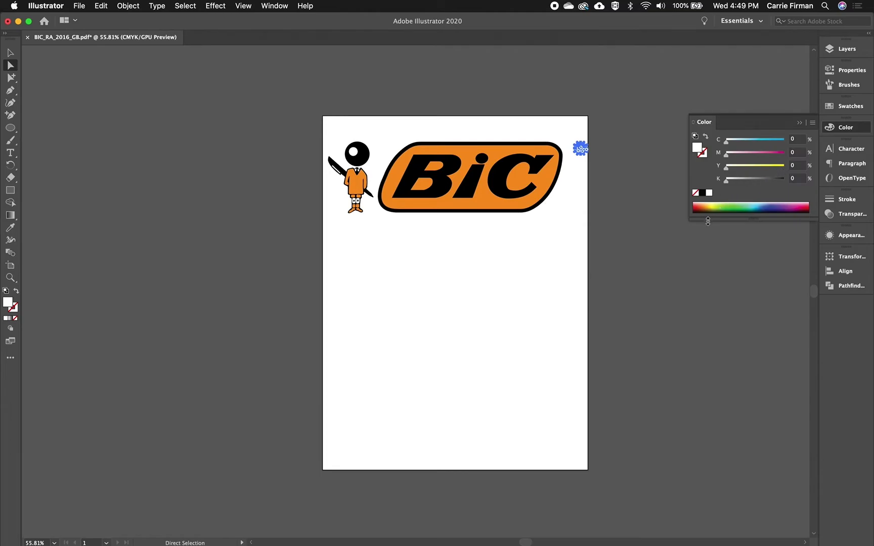
click(702, 193)
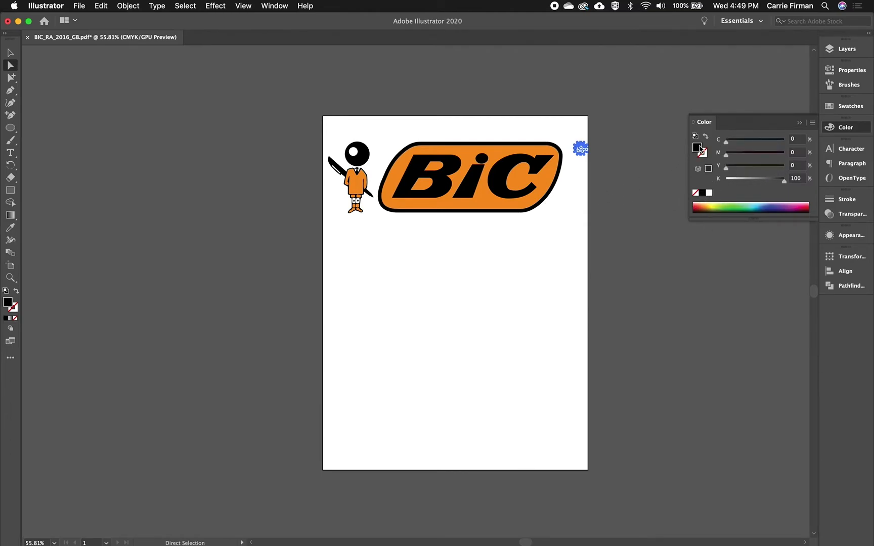
click(599, 165)
click(10, 266)
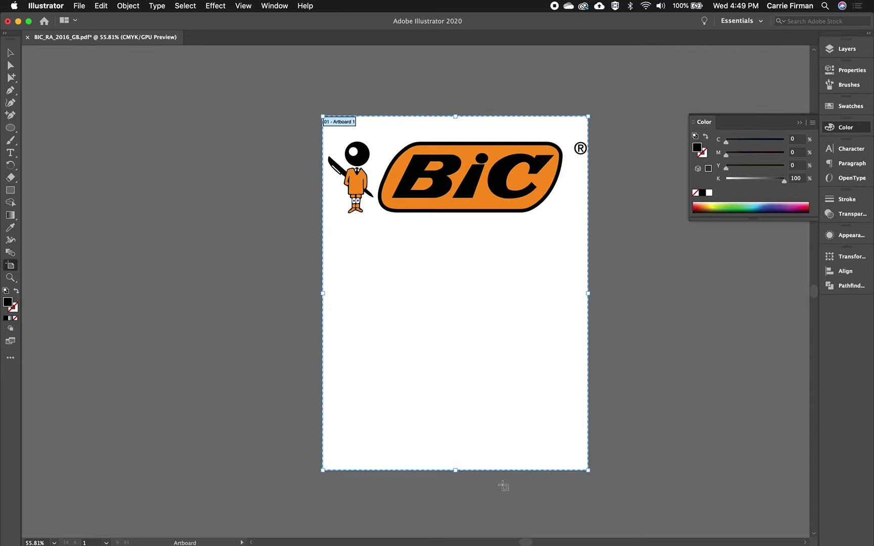
Step: Pull the artboard's top and bottom edges in to hug the BIC logo and ® mark
drag(456, 471, 442, 216)
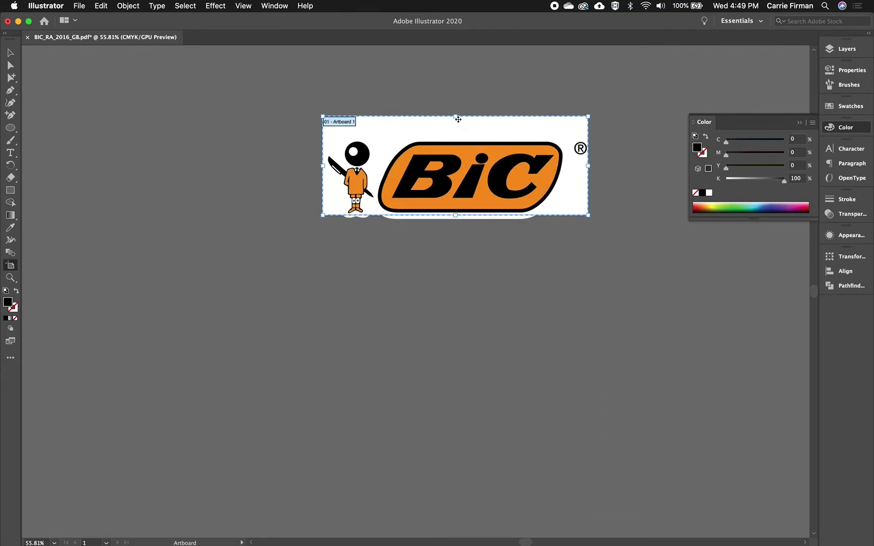
drag(455, 117, 456, 132)
drag(456, 215, 457, 220)
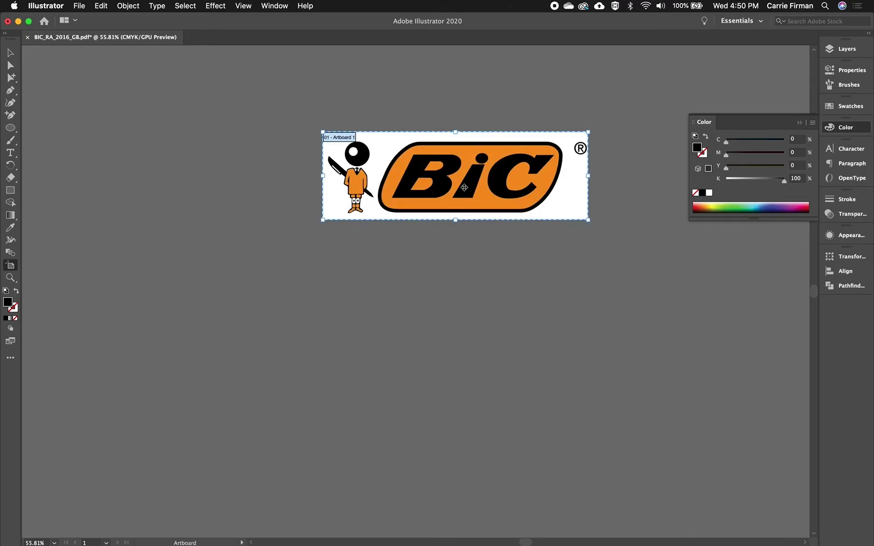
drag(456, 132, 456, 134)
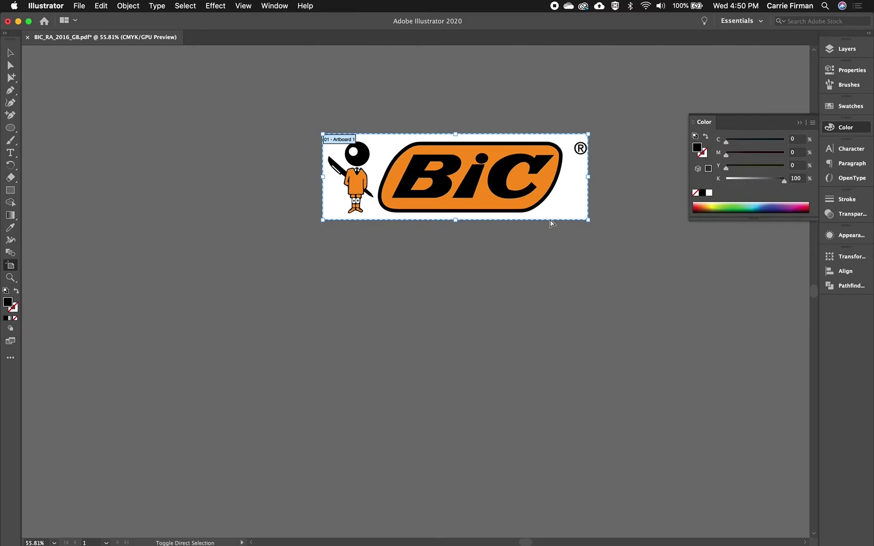
key(super+shift+s)
Step: Save the document as bic-logo in Adobe Illustrator (ai) format with default Illustrator options
key(super+a)
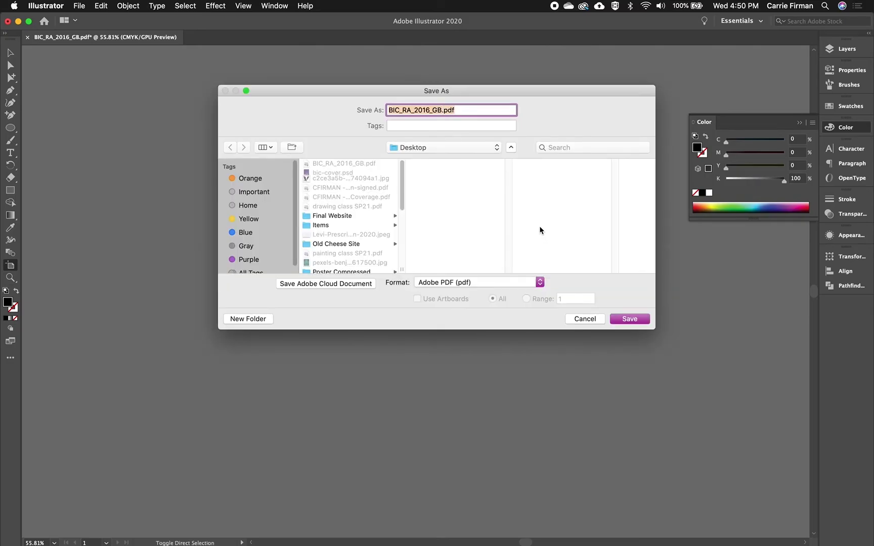
text(bic-logo)
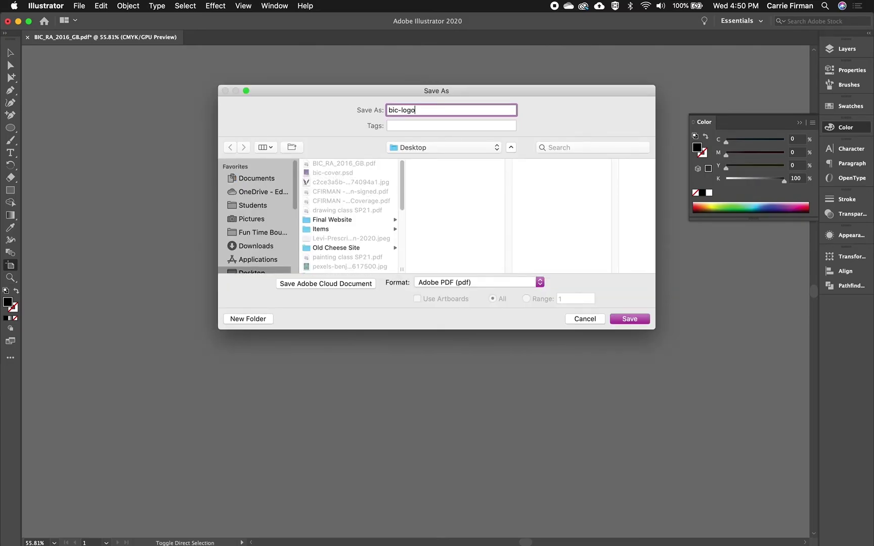
click(502, 277)
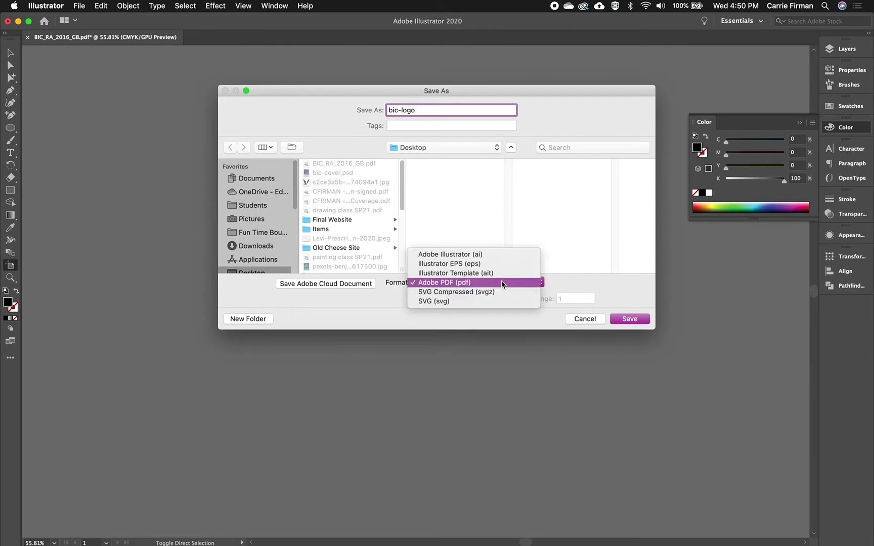
click(478, 254)
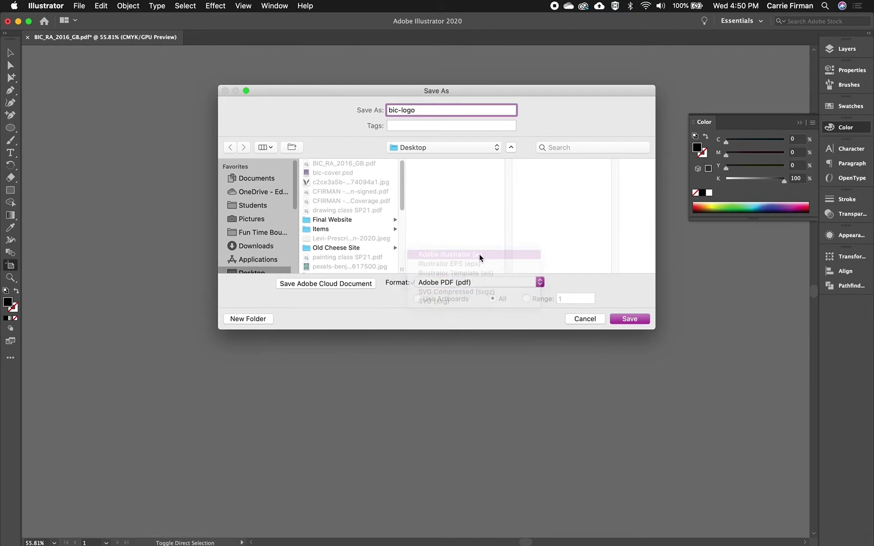
click(481, 282)
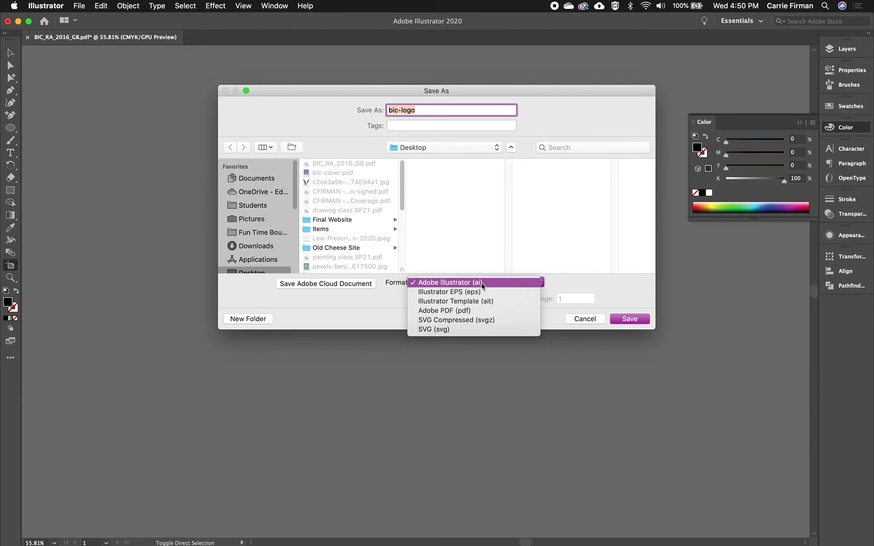
click(481, 283)
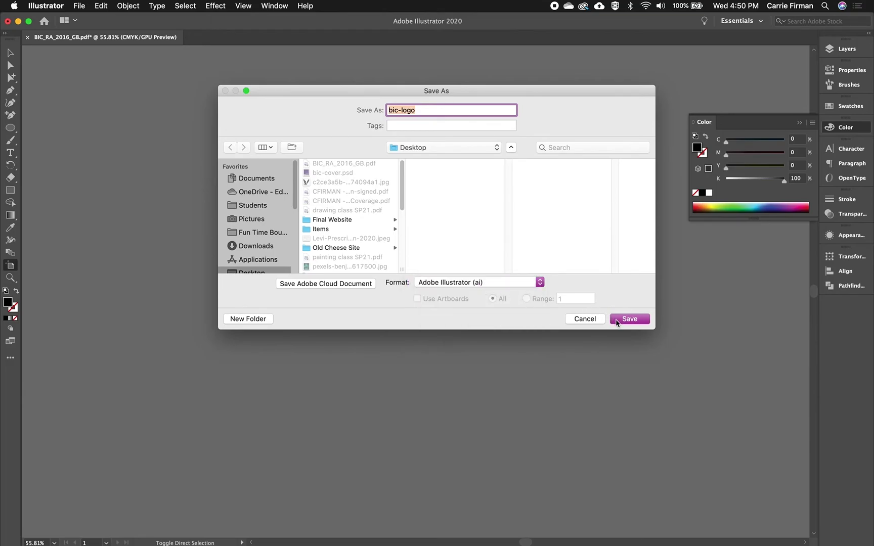
click(629, 318)
click(561, 428)
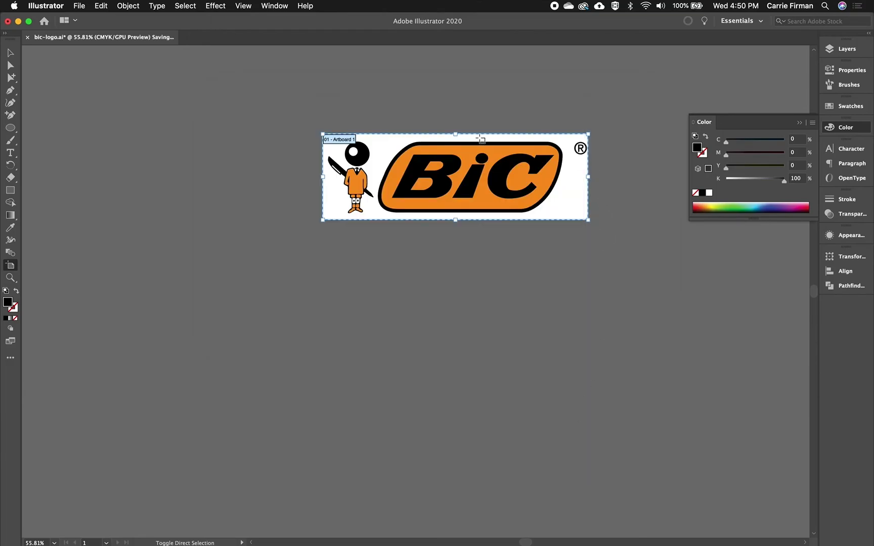
Step: Undo back to the full purple brochure page with its photo and text
key(super+z)
key(super+z)
key(super+z)
key(super+z)
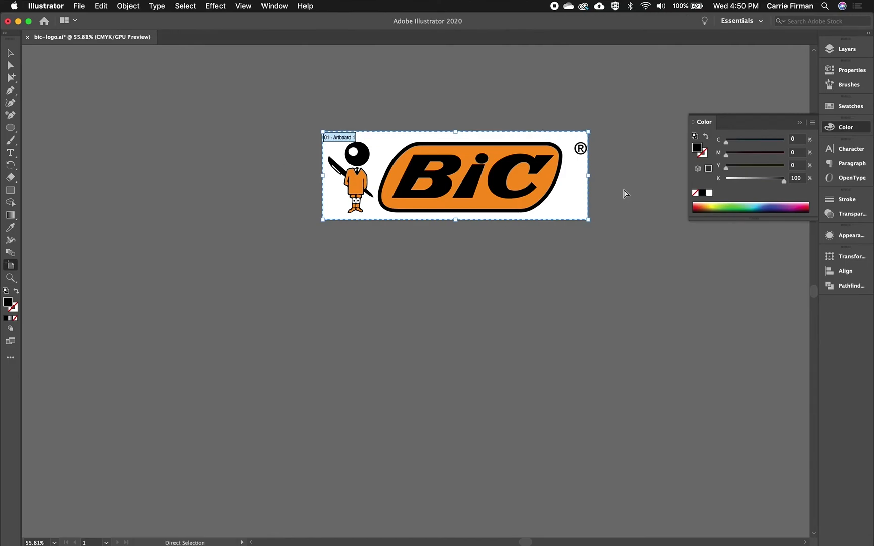
key(super+z)
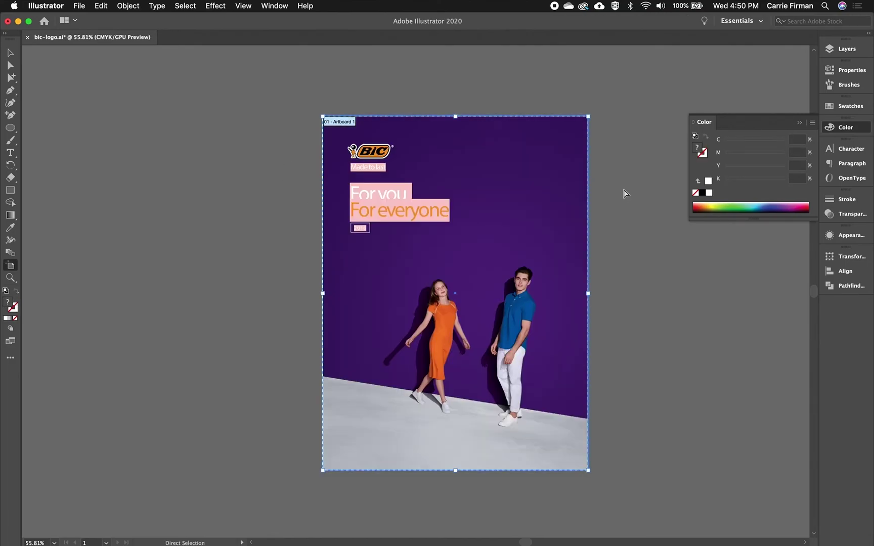
key(a)
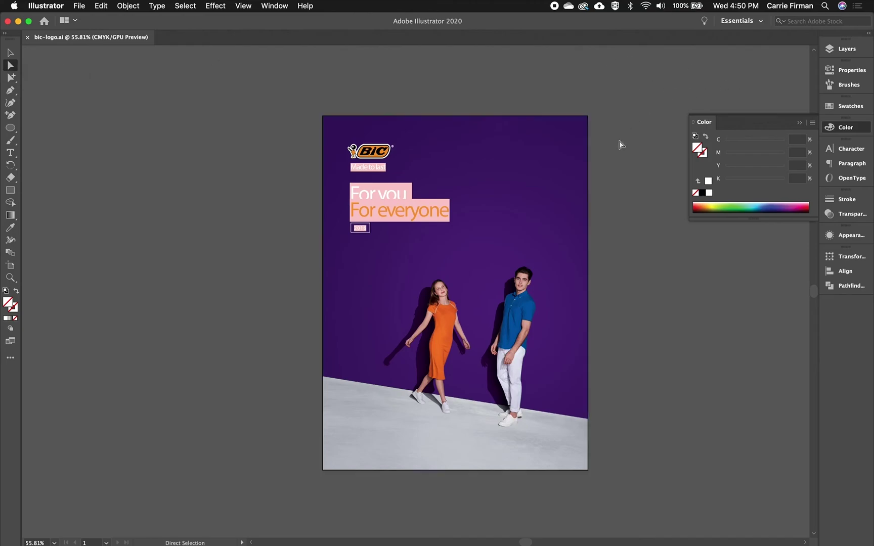
Step: Select the brochure's background rectangle, then delete and restore one of its corner points
click(573, 163)
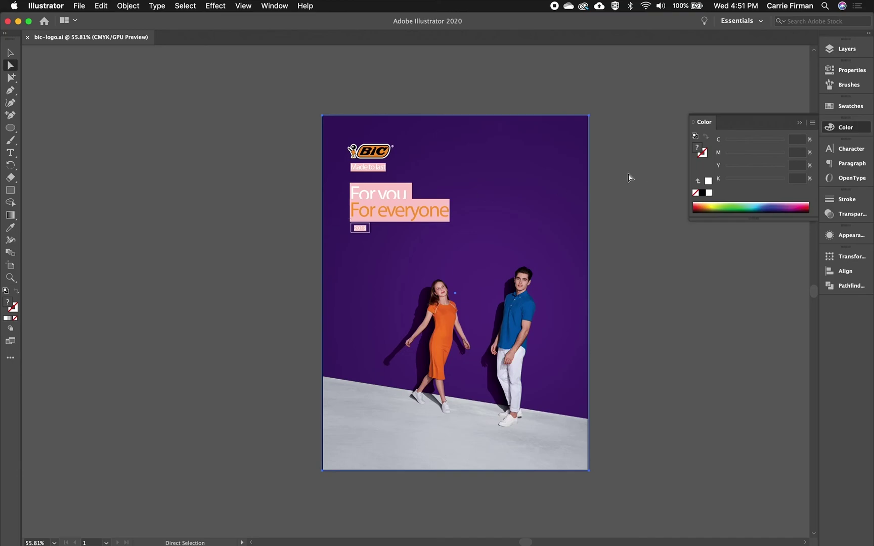
key(super+shift+a)
click(589, 116)
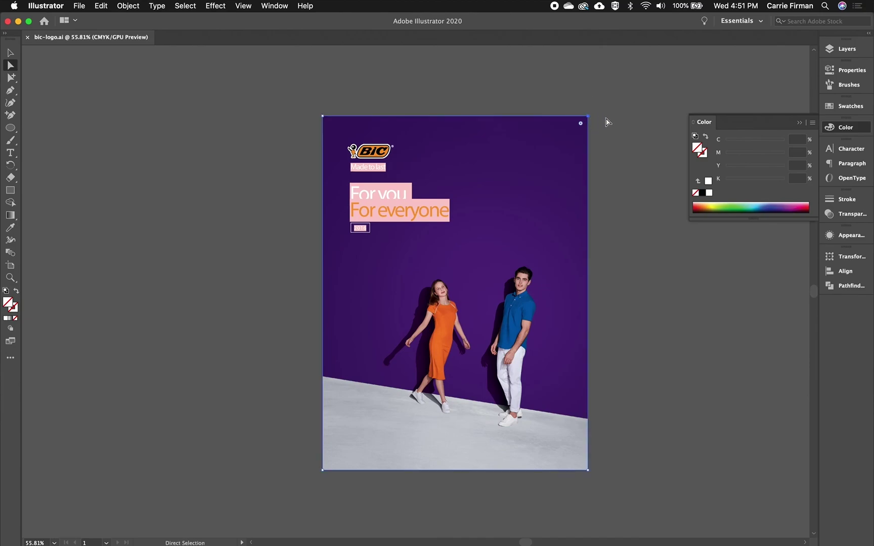
key(Delete)
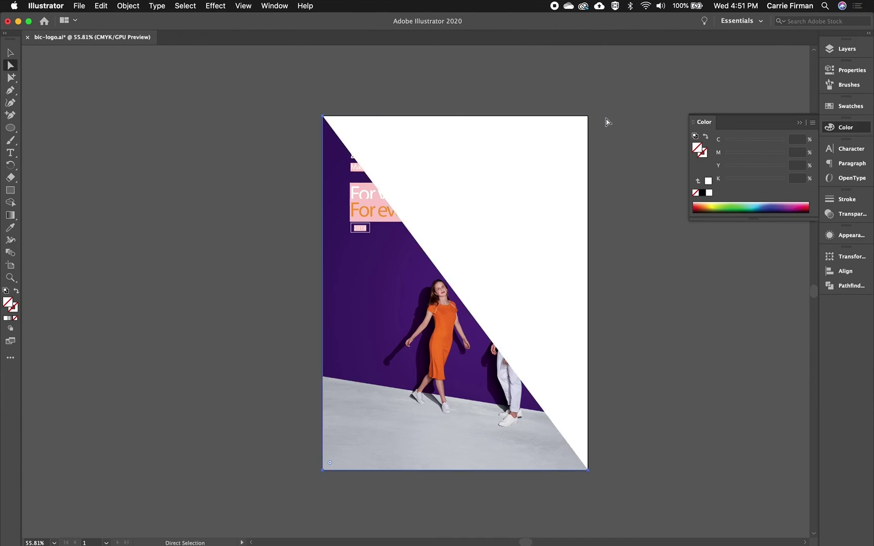
key(Delete)
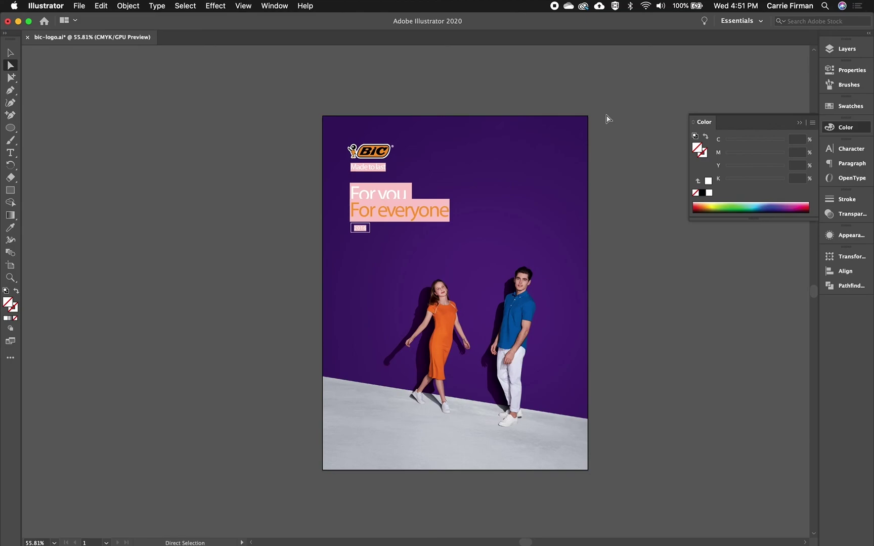
Step: Shift the brochure photo down-left, leaving white along the top and right, then select all artwork
drag(553, 282, 454, 222)
click(399, 212)
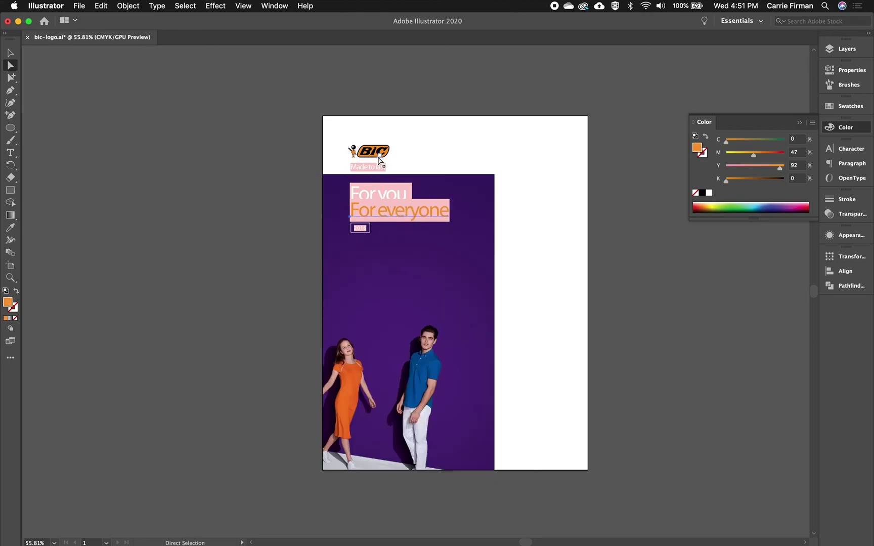
key(v)
click(367, 168)
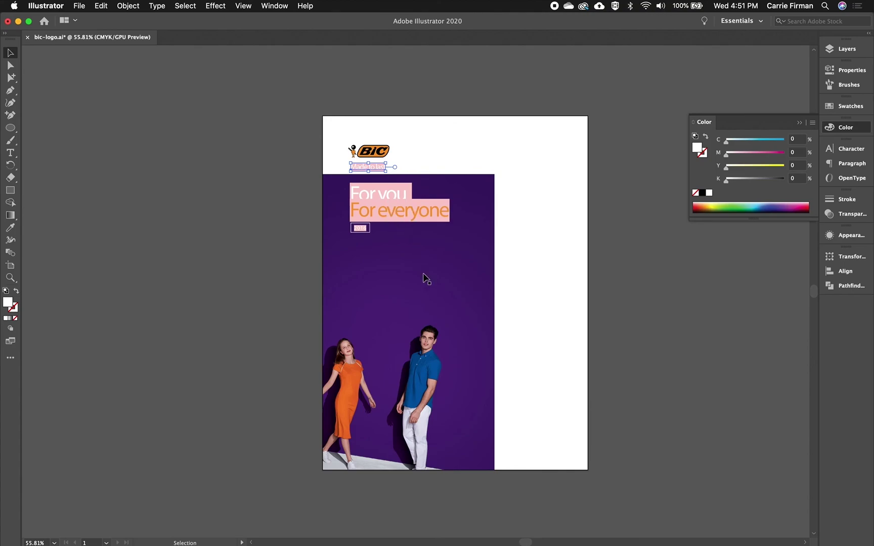
key(super+a)
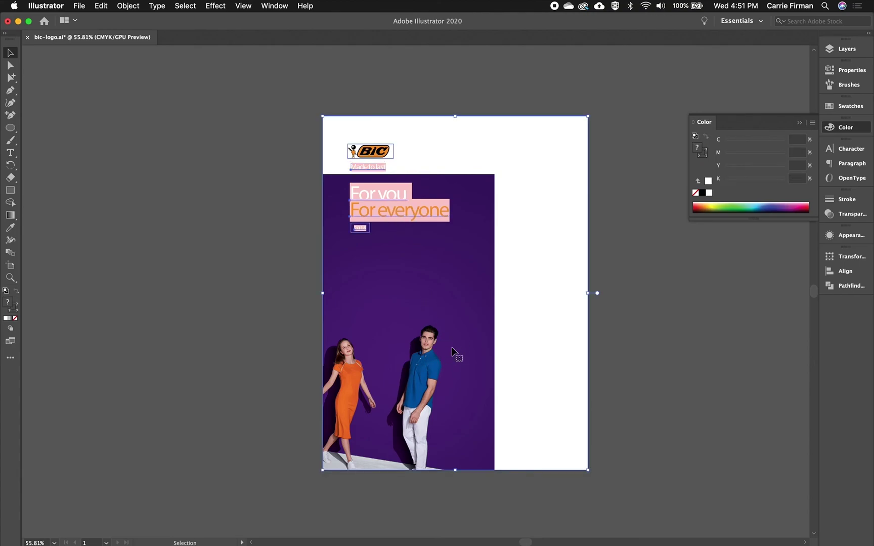